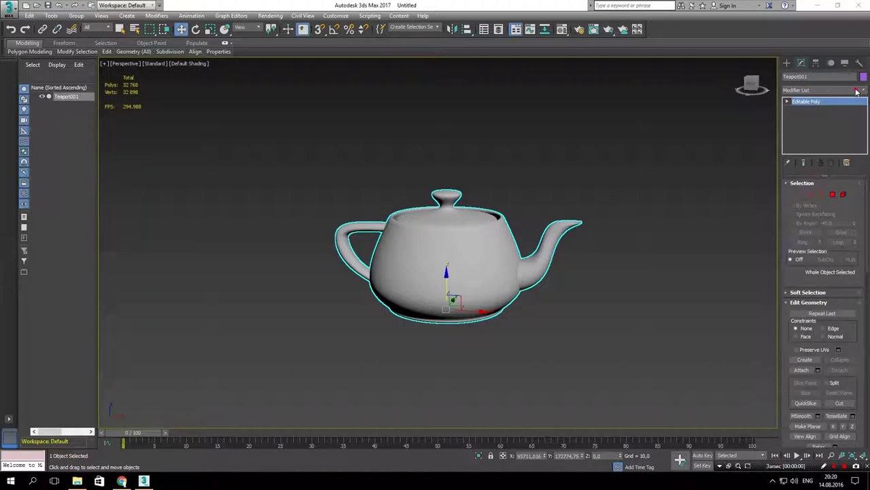
Add an FFD 4x4x4 modifier to the teapot from the Modifier List, above Editable Poly
click(843, 90)
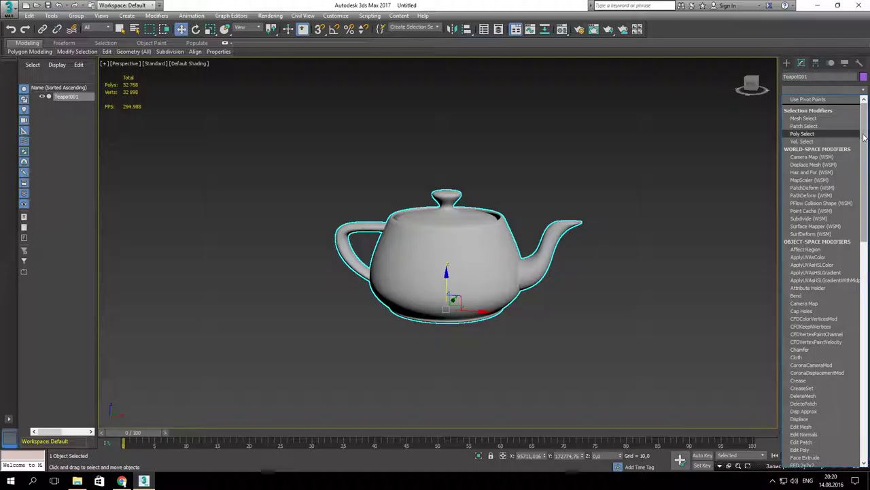
drag(865, 138, 859, 213)
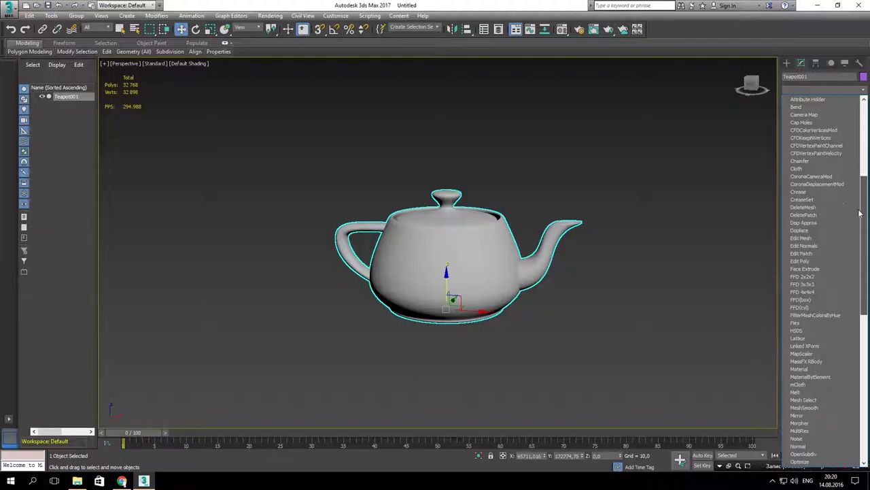
scroll(820, 246, down, 1)
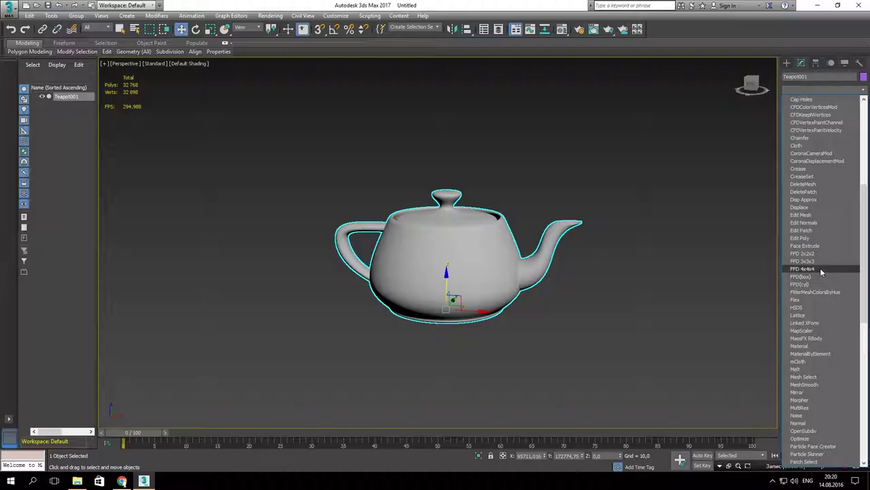
click(821, 270)
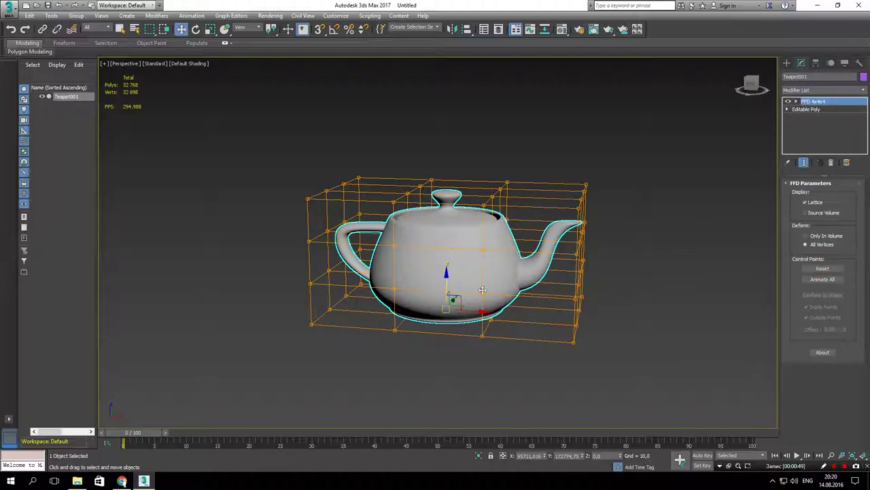
Orbit to a higher angle and expand FFD 4x4x4 to its Control Points level
alt+middle_drag(499, 271, 563, 287)
click(796, 101)
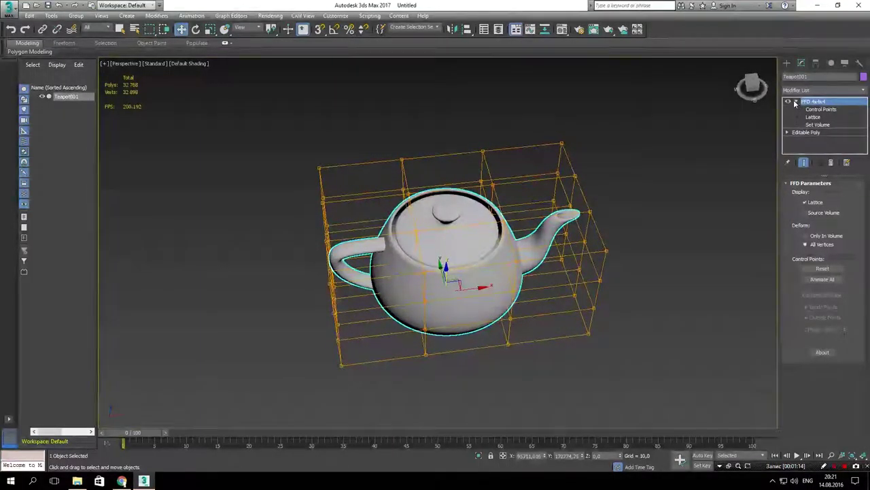
click(823, 101)
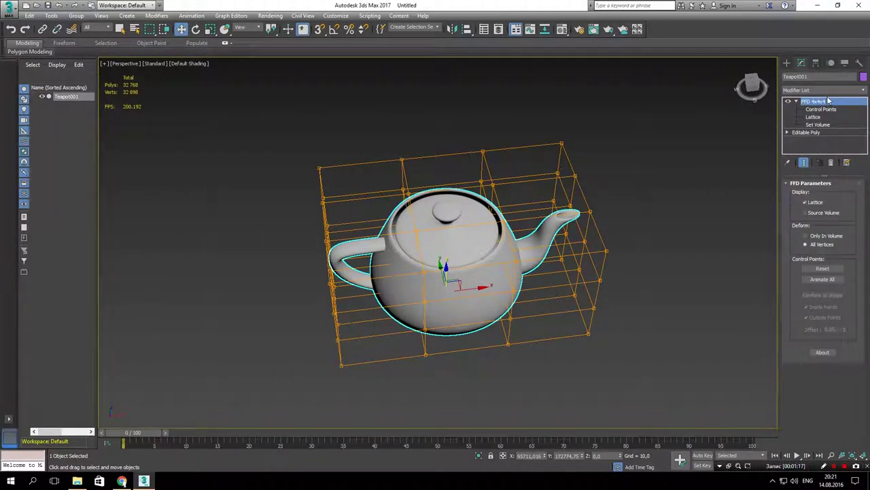
click(823, 110)
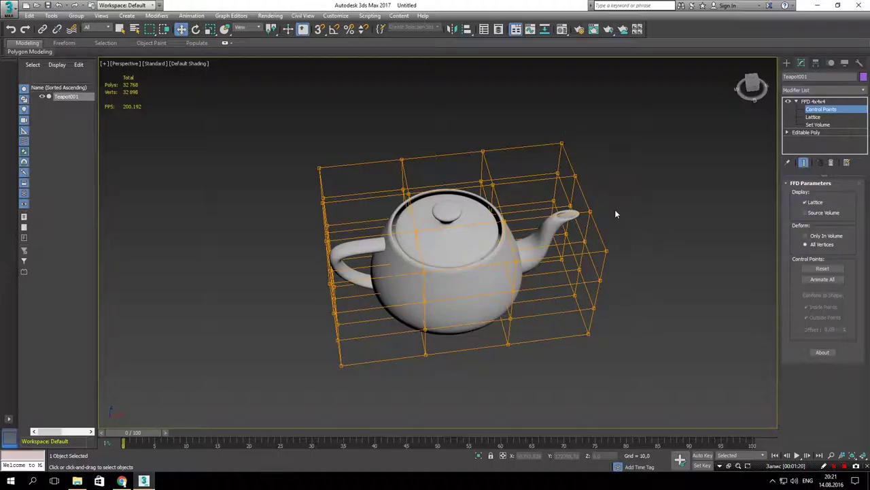
Re-enter Control Points, test-select a corner point, then frame the lattice with Z
click(829, 109)
click(819, 109)
alt+middle_drag(635, 260, 633, 174)
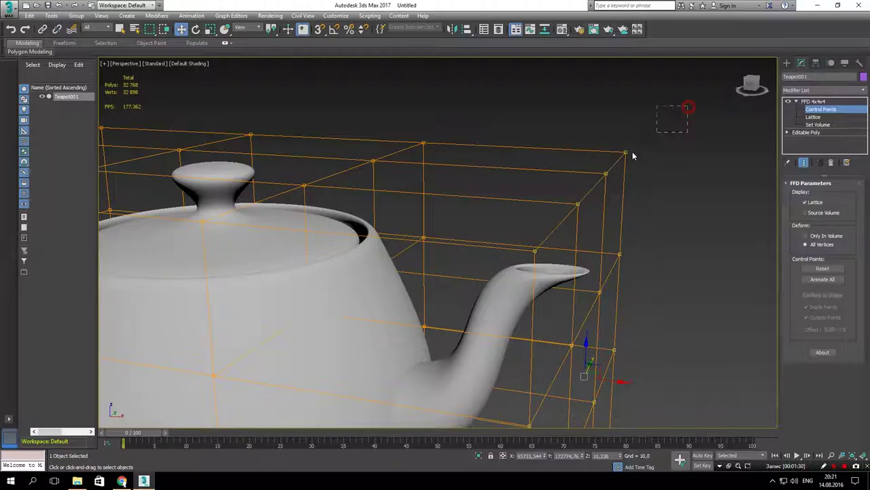
click(620, 158)
click(671, 147)
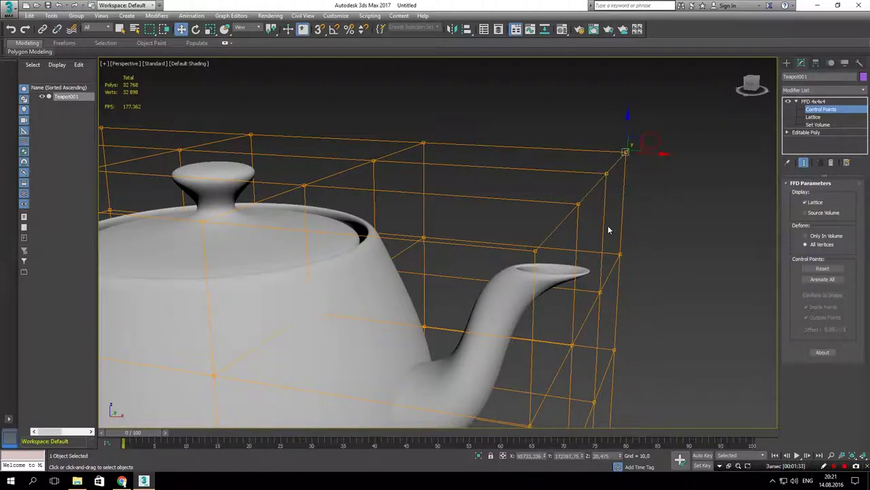
click(694, 204)
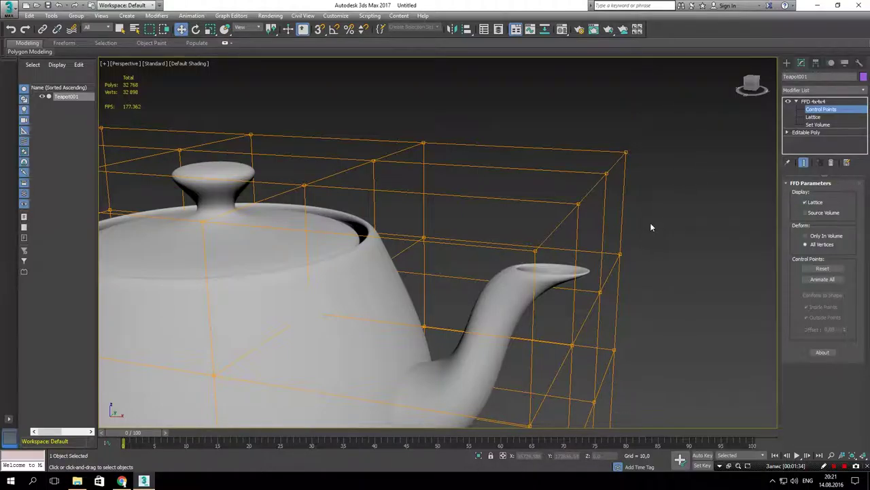
key(z)
Box-select the spout-side control points and drag them down to stretch the spout
mouse_move(622, 218)
alt+middle_down()
mouse_move(320, 239)
mouse_move(353, 243)
mouse_move(242, 172)
alt+middle_up()
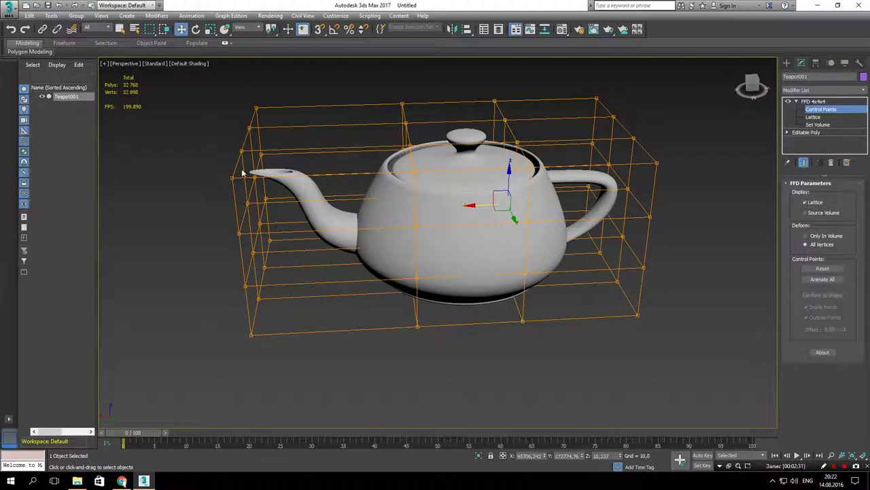
mouse_move(194, 92)
mouse_down()
mouse_move(225, 196)
mouse_move(306, 311)
mouse_move(312, 371)
mouse_up()
mouse_move(312, 372)
alt+middle_down()
mouse_move(322, 283)
mouse_move(345, 303)
mouse_move(507, 268)
mouse_move(356, 324)
mouse_move(413, 280)
alt+middle_up()
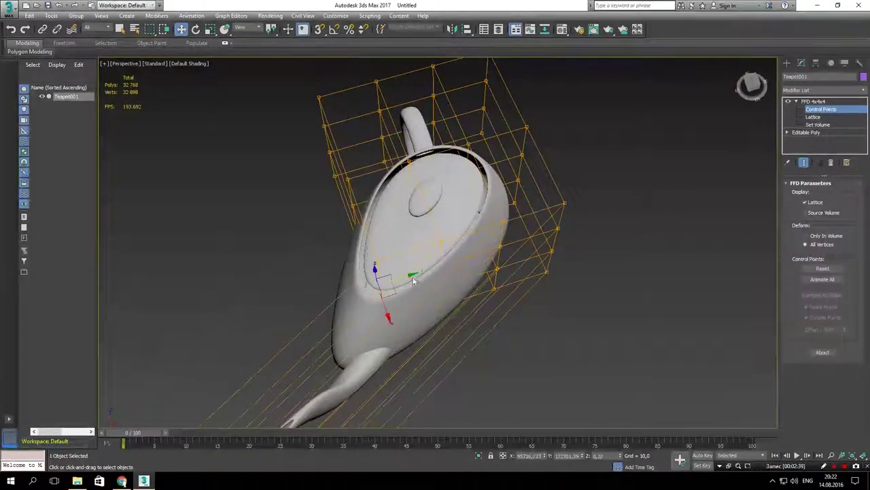
mouse_move(356, 271)
alt+middle_down()
mouse_move(412, 287)
mouse_move(367, 265)
mouse_move(393, 300)
mouse_move(347, 334)
alt+middle_up()
mouse_move(359, 359)
mouse_down()
mouse_move(369, 388)
mouse_move(338, 317)
mouse_up()
mouse_move(338, 318)
alt+middle_down()
mouse_move(341, 248)
mouse_move(741, 148)
alt+middle_up()
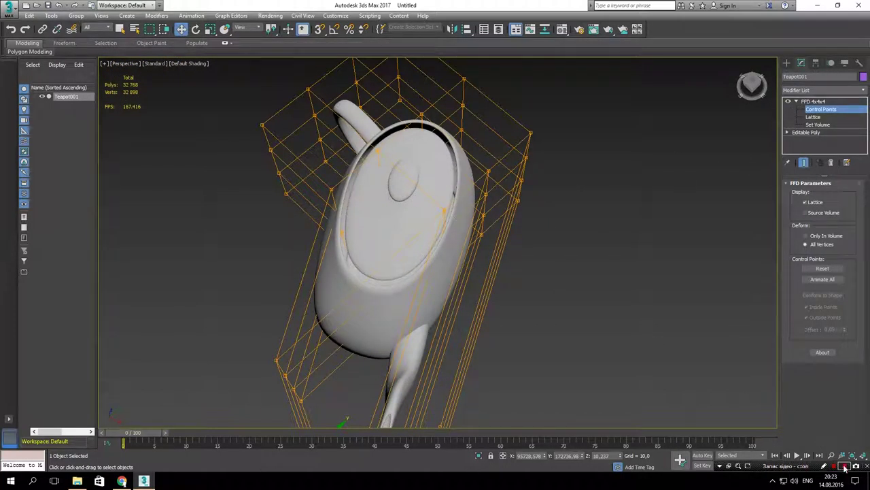
Scroll the Modifier List to FFD(cyl) and add it above FFD 4x4x4
click(836, 90)
scroll(841, 249, down, 3)
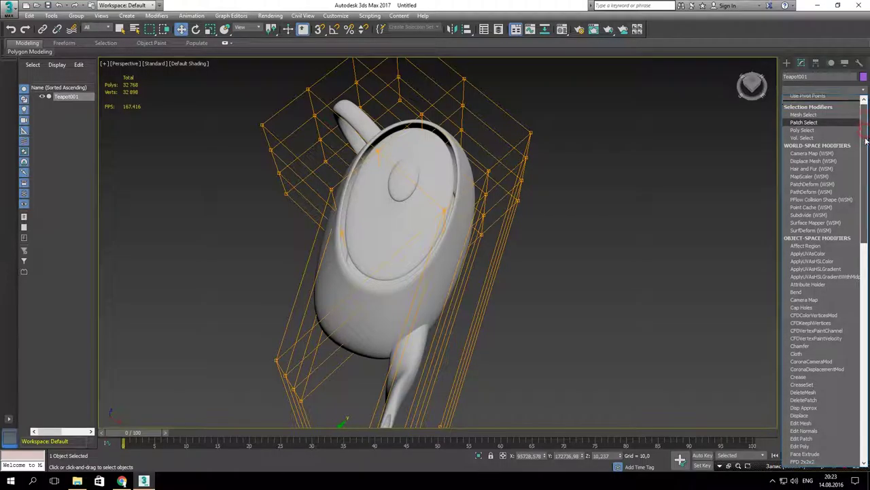
scroll(841, 249, down, 3)
scroll(840, 249, down, 3)
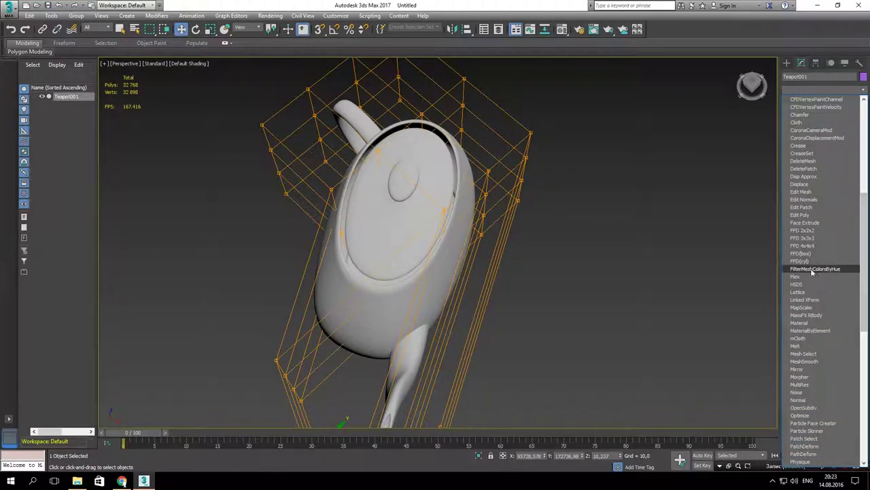
click(809, 262)
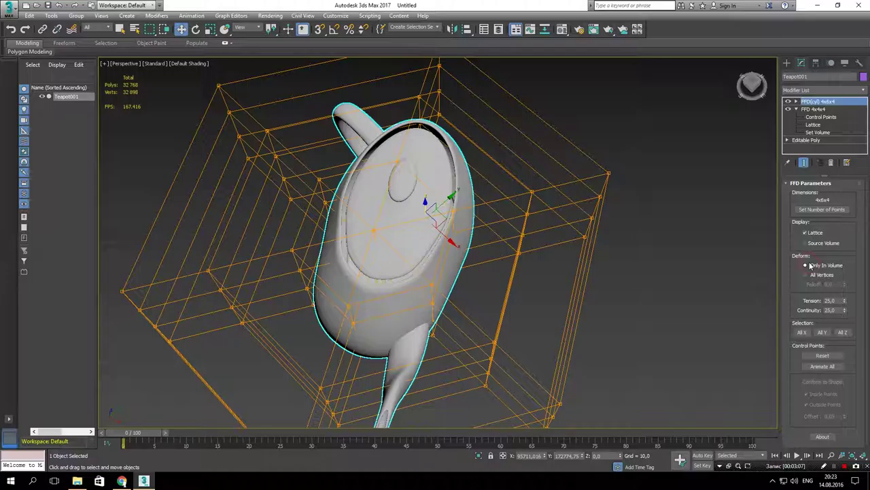
mouse_move(545, 275)
alt+middle_down()
mouse_move(548, 194)
mouse_move(565, 181)
alt+middle_up()
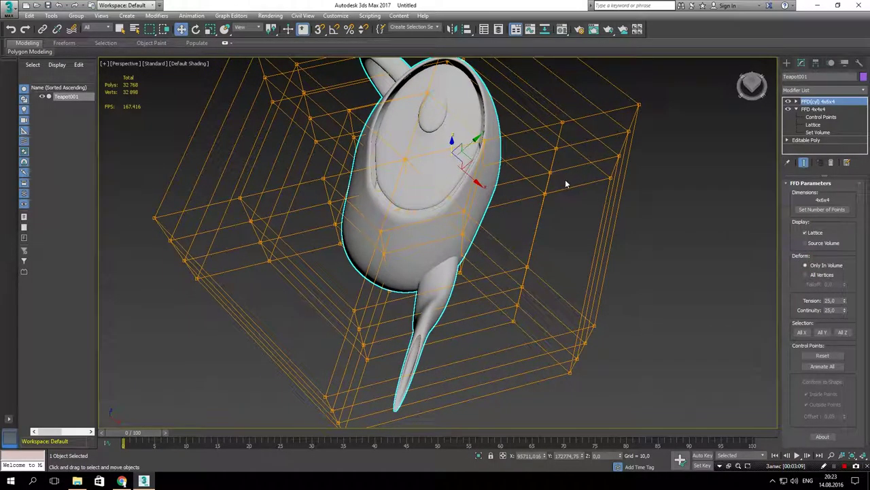
scroll(565, 180, down, 5)
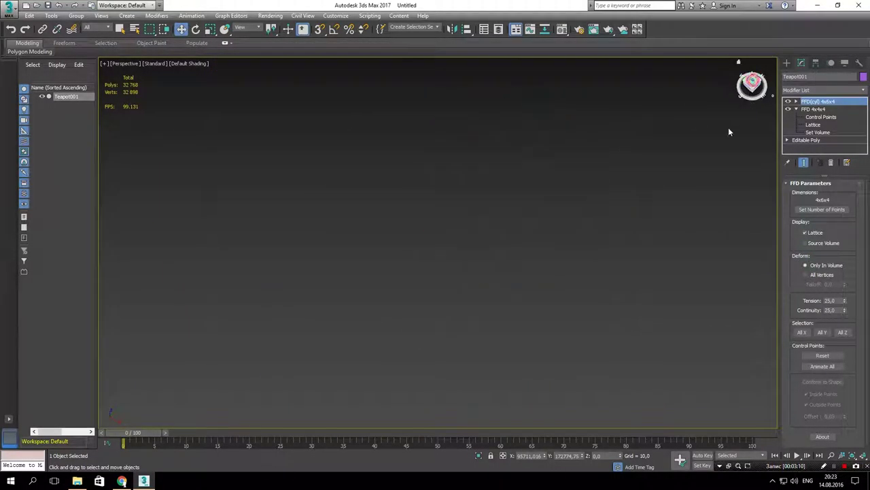
Undo the FFD(cyl) 4x6x4 modifier, leaving FFD 4x4x4 on top of the stack
alt+middle_drag(669, 99, 643, 179)
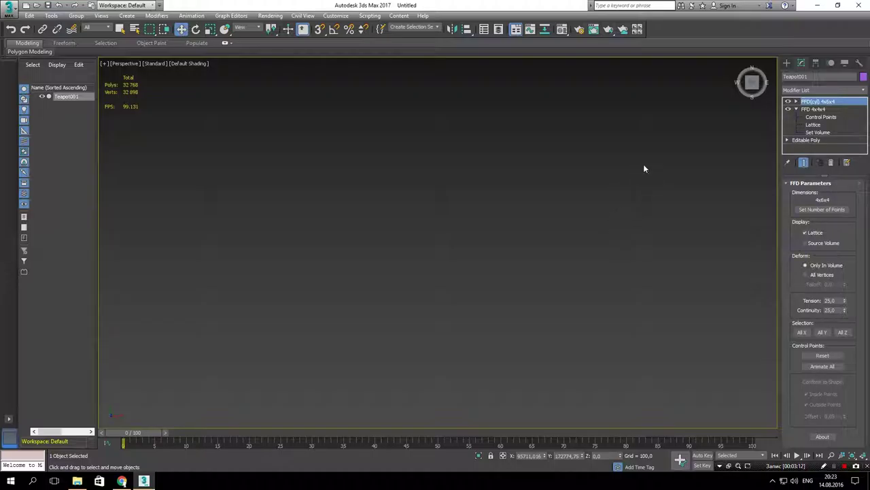
key(f)
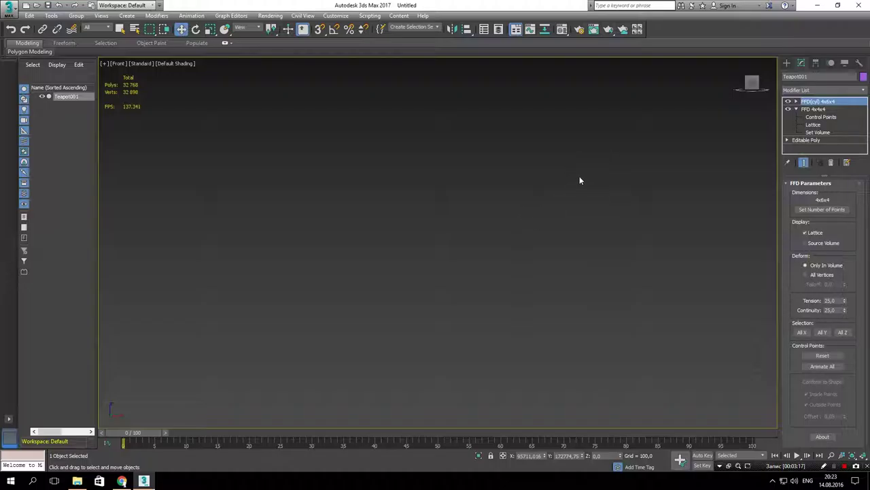
key(ctrl+z)
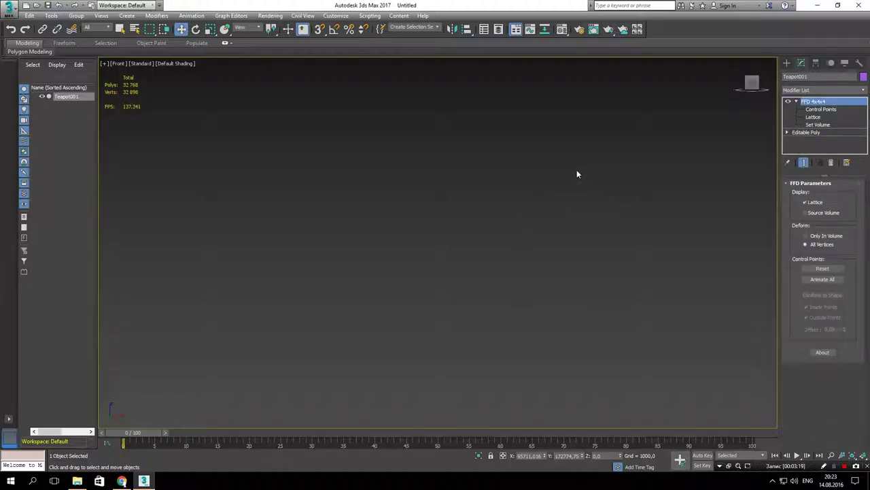
scroll(544, 204, down, 2)
scroll(510, 245, down, 2)
scroll(504, 262, down, 3)
Pan and zoom to centre the teapot, then orbit to view it from above
middle_drag(623, 263, 680, 292)
scroll(695, 344, up, 2)
middle_drag(696, 344, 641, 234)
scroll(626, 257, up, 3)
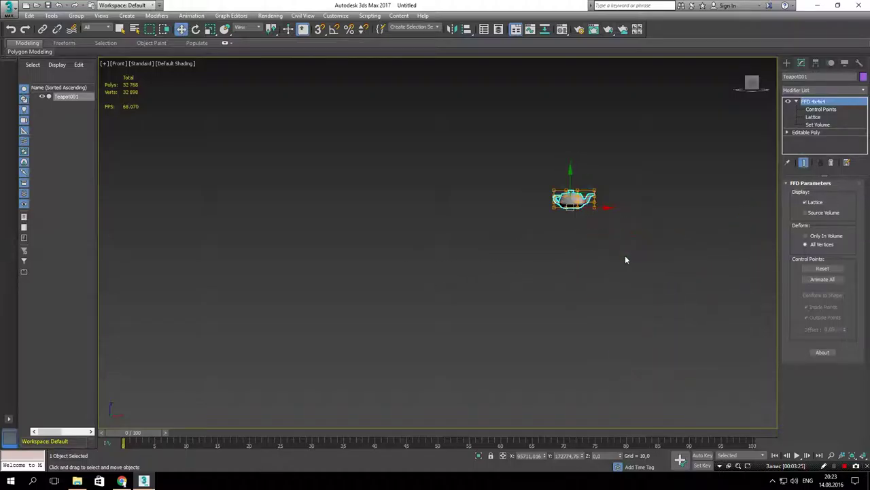
scroll(558, 206, up, 2)
middle_drag(571, 175, 564, 221)
scroll(564, 222, up, 4)
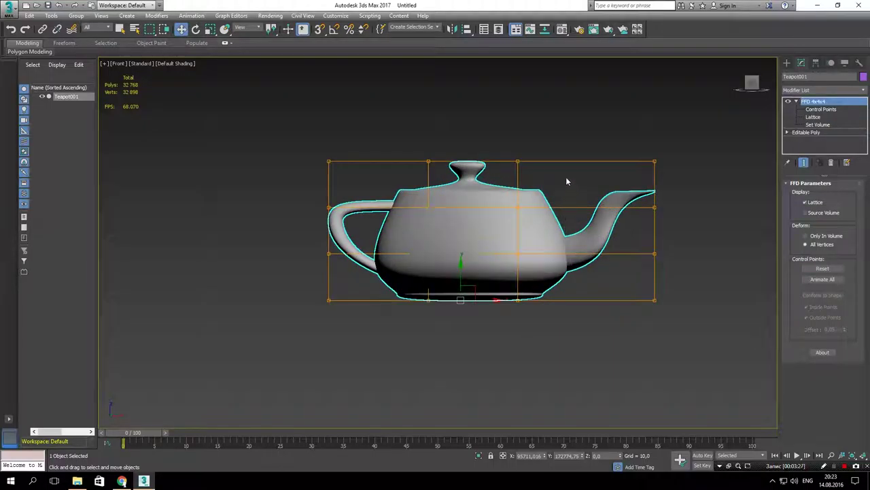
mouse_move(609, 160)
alt+middle_down()
mouse_move(577, 185)
mouse_move(680, 136)
mouse_move(840, 92)
alt+middle_up()
Add FFD(cyl) again from the Modifier List and orbit around its cylindrical lattice
click(841, 93)
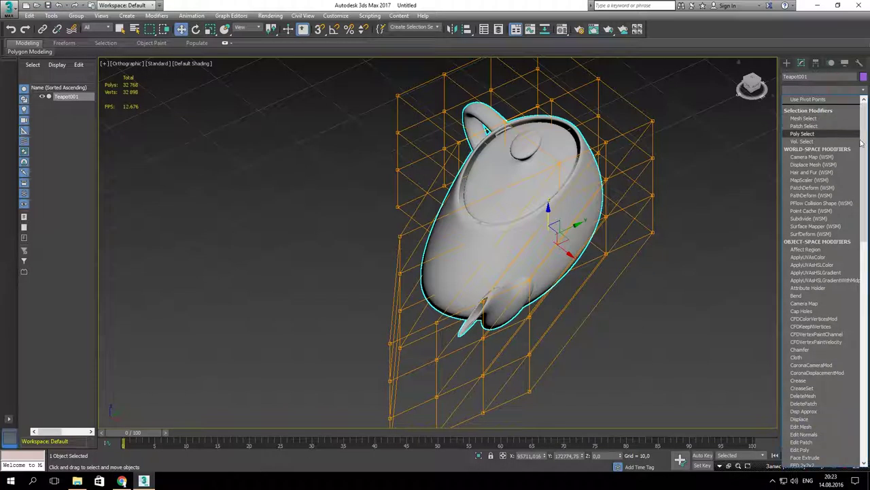
drag(864, 157, 864, 257)
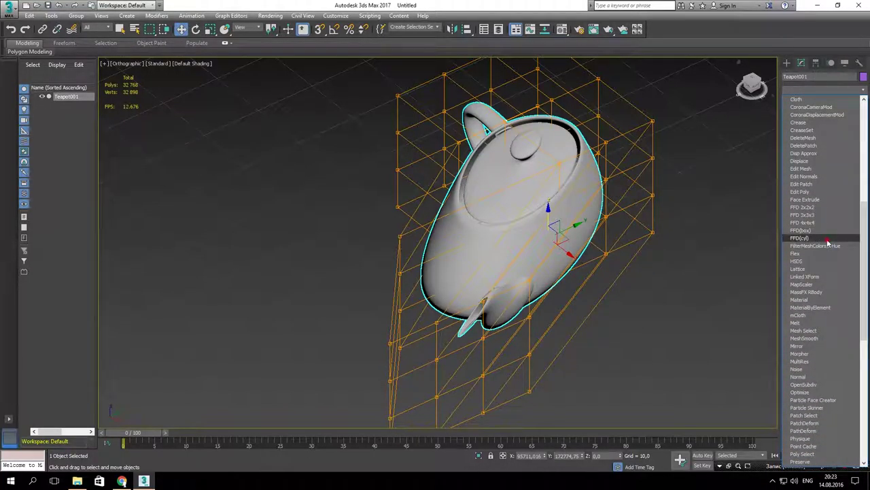
click(828, 240)
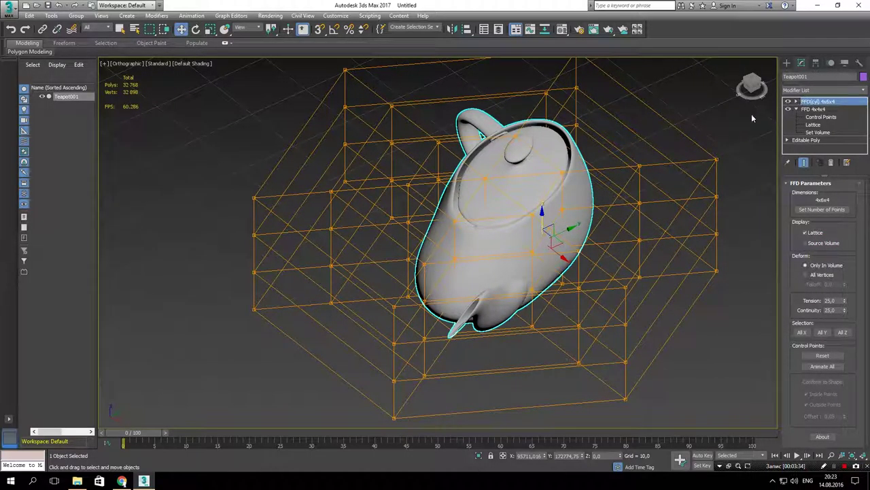
alt+middle_drag(623, 163, 619, 213)
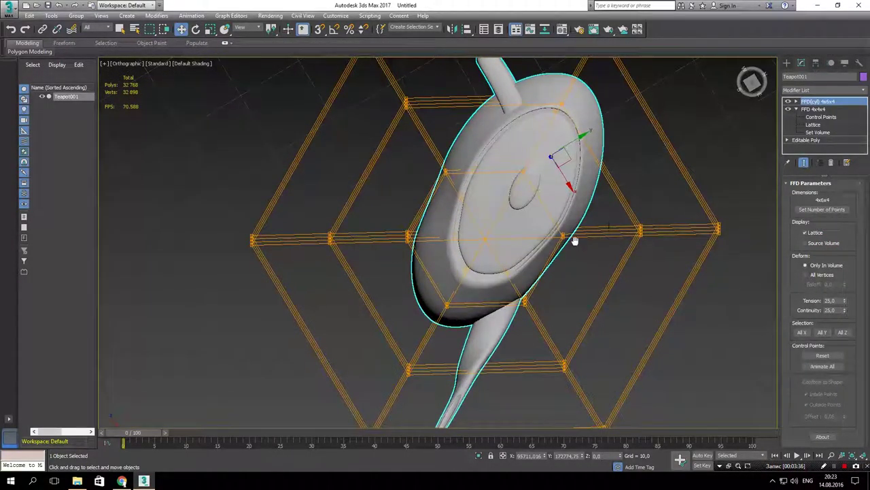
mouse_move(575, 240)
alt+middle_down()
mouse_move(571, 167)
mouse_move(678, 181)
alt+middle_up()
Zoom out and expand the FFD(cyl) 4x6x4 modifier's sub-levels in the stack
scroll(572, 170, down, 2)
scroll(578, 181, down, 1)
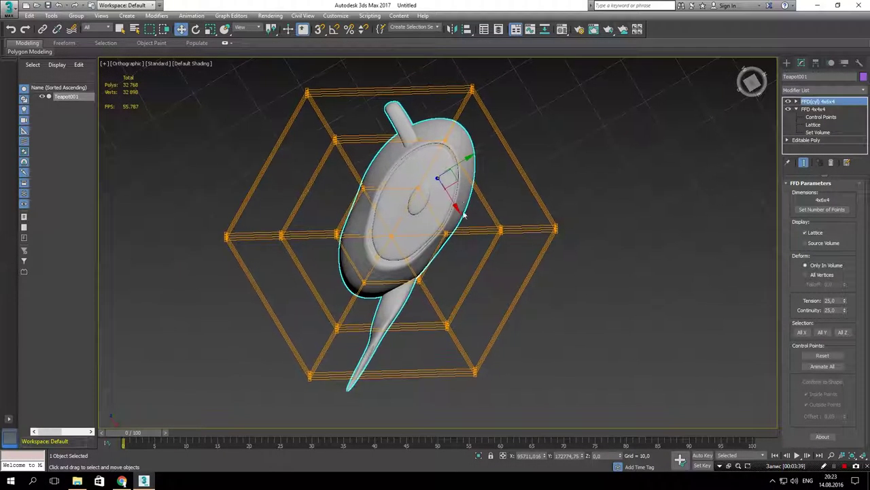
click(796, 109)
click(795, 102)
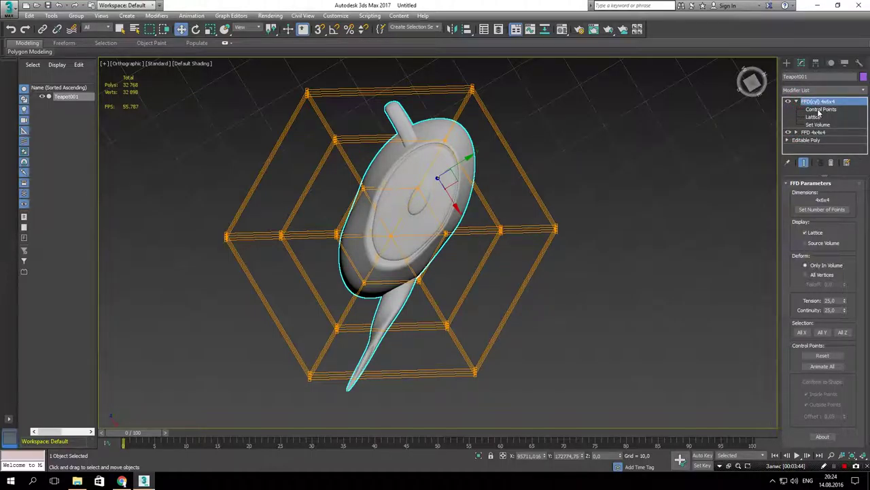
Enter FFD(cyl) Control Points level and region-zoom into the lattice with Ctrl+W
click(819, 110)
middle_drag(604, 141, 587, 139)
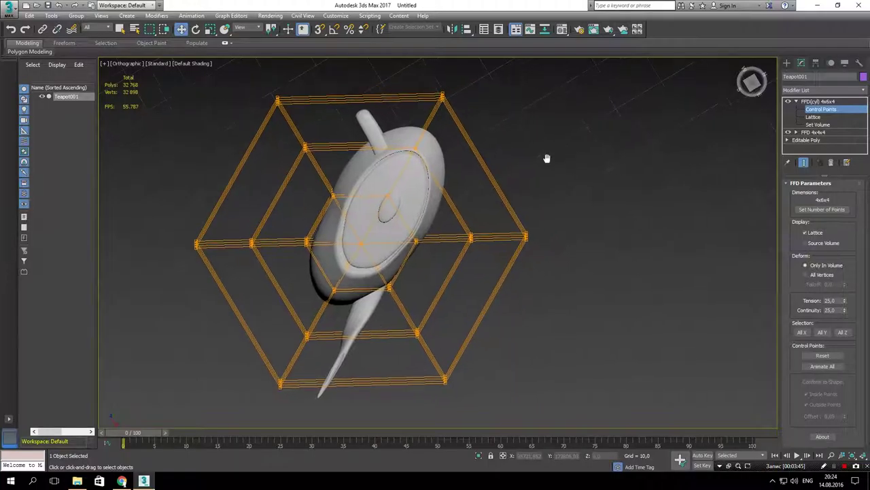
alt+middle_drag(597, 168, 519, 161)
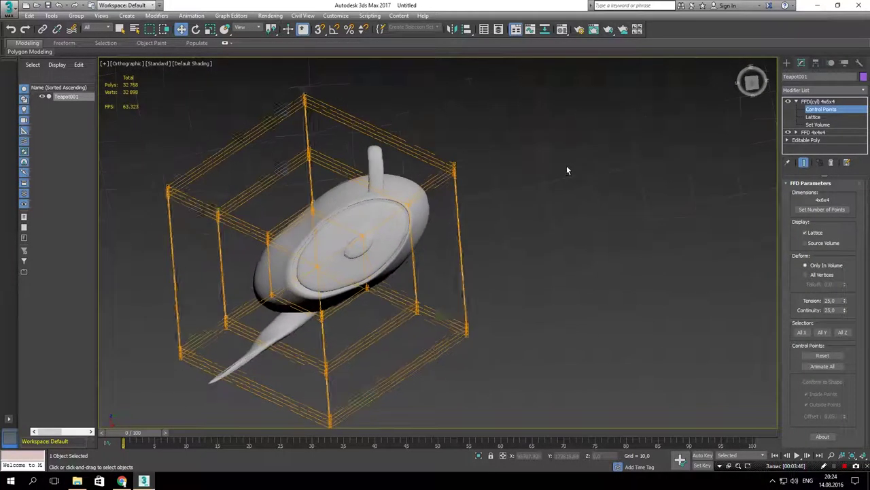
key(ctrl+w)
drag(518, 162, 460, 394)
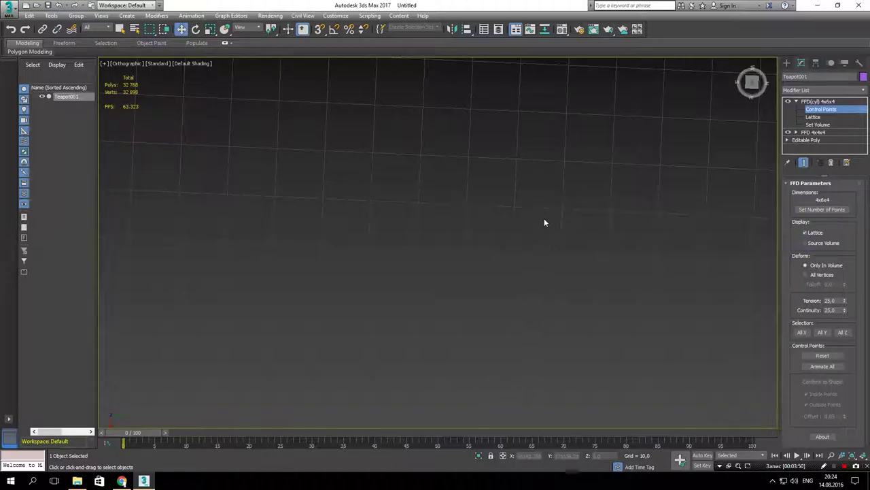
mouse_move(544, 215)
alt+middle_down()
mouse_move(558, 189)
mouse_move(555, 217)
mouse_move(561, 197)
alt+middle_up()
Restore the previous view and drag right-side control points outward to stretch the teapot
scroll(561, 191, down, 5)
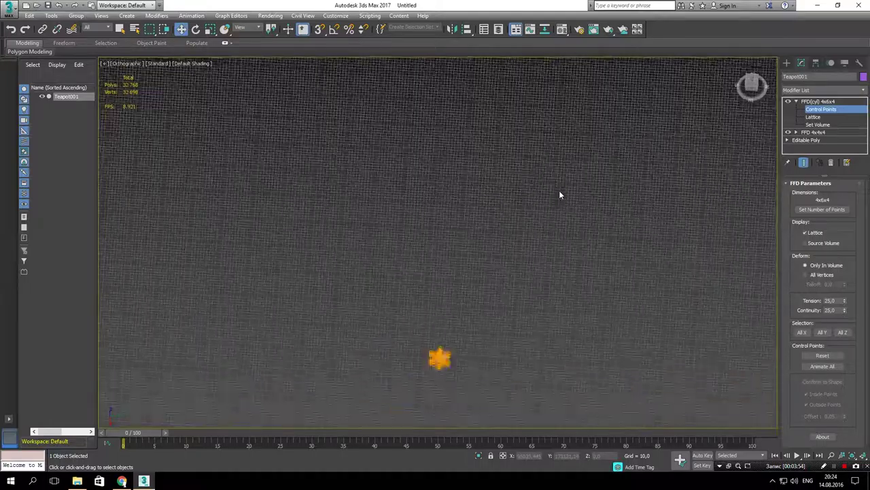
mouse_move(514, 289)
alt+middle_down()
mouse_move(551, 195)
mouse_move(489, 327)
alt+middle_up()
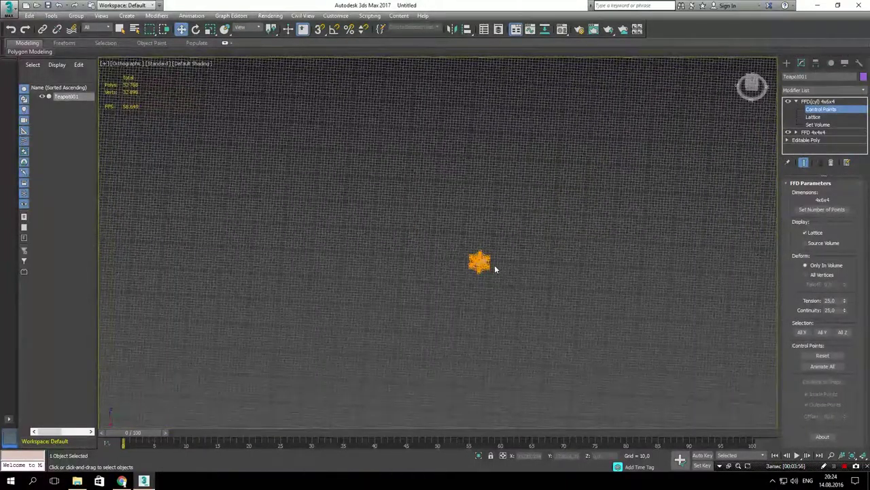
scroll(493, 266, up, 10)
scroll(453, 260, up, 4)
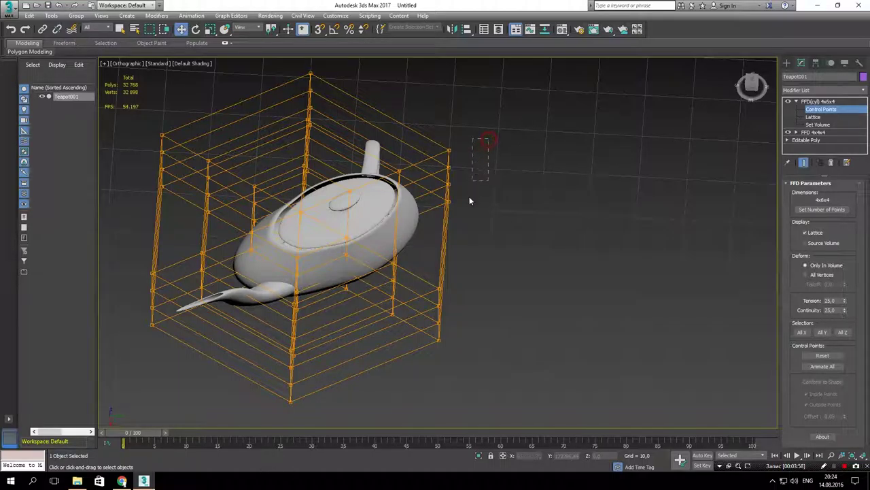
scroll(435, 364, up, 5)
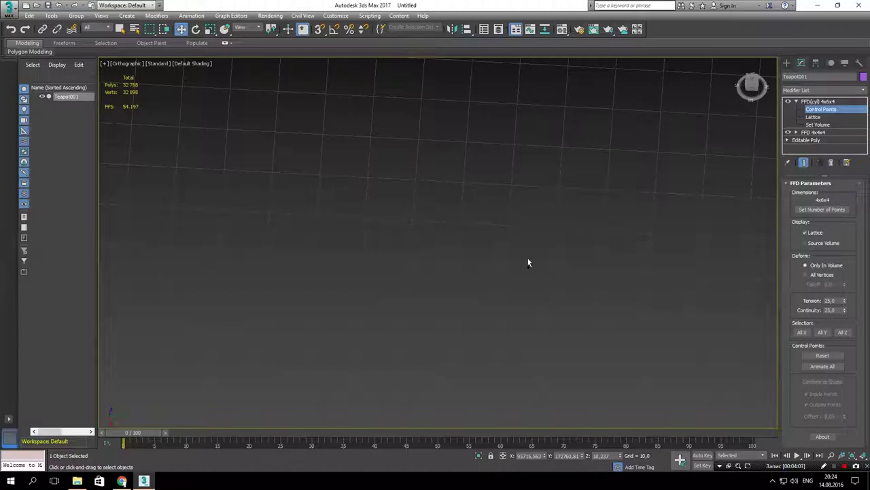
key(shift+z)
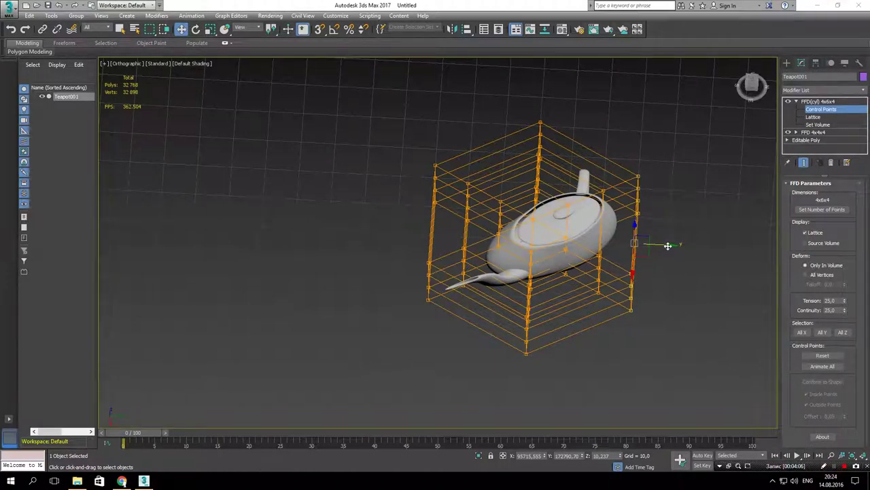
mouse_move(667, 242)
alt+middle_down()
mouse_move(651, 239)
mouse_move(665, 242)
alt+middle_up()
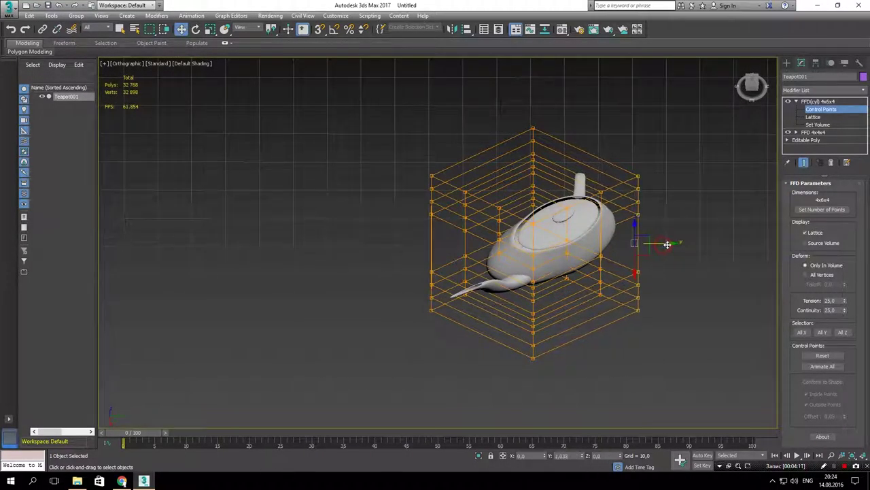
mouse_move(667, 244)
mouse_down()
mouse_move(744, 247)
mouse_move(675, 246)
mouse_move(730, 246)
mouse_move(712, 248)
mouse_up()
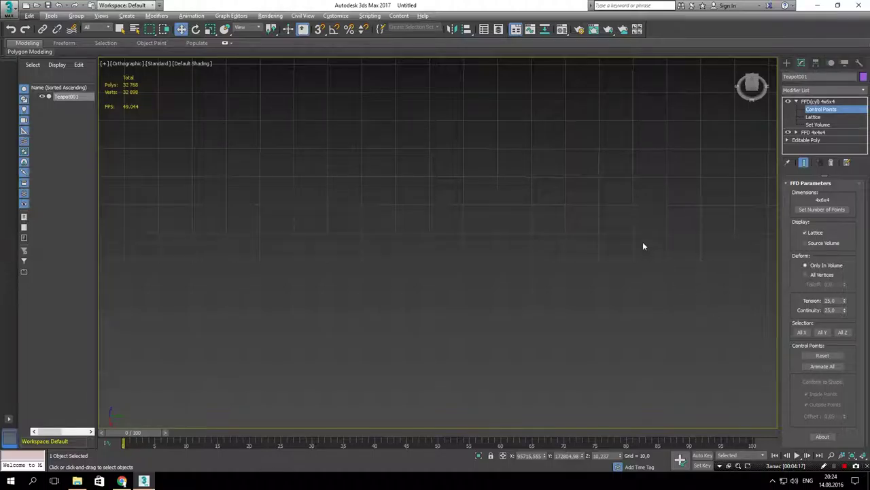
Centre the stretched teapot in view and orbit so the spout points up-left
scroll(633, 227, down, 5)
mouse_move(648, 301)
middle_down()
mouse_move(630, 266)
mouse_move(633, 305)
middle_up()
scroll(585, 292, up, 3)
scroll(489, 259, up, 3)
mouse_move(449, 234)
middle_down()
mouse_move(491, 235)
mouse_move(510, 210)
mouse_move(480, 196)
mouse_move(492, 184)
mouse_move(524, 215)
mouse_move(494, 378)
middle_up()
scroll(438, 232, up, 5)
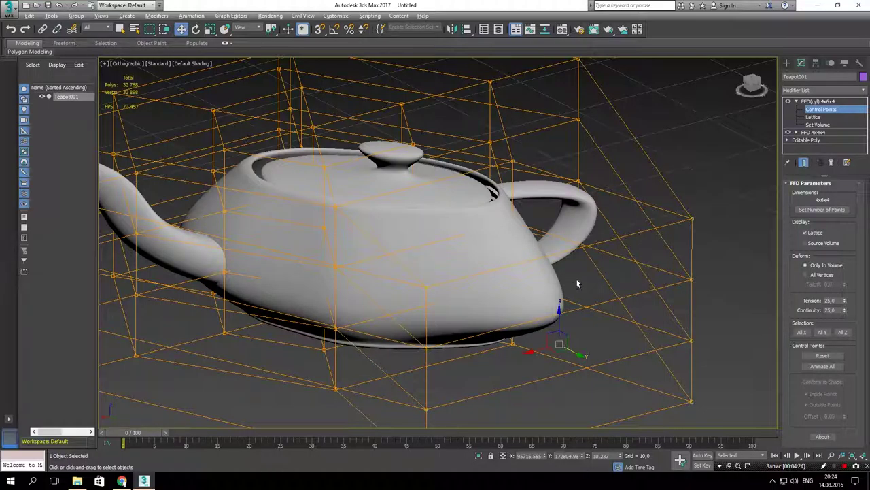
alt+middle_drag(577, 284, 541, 280)
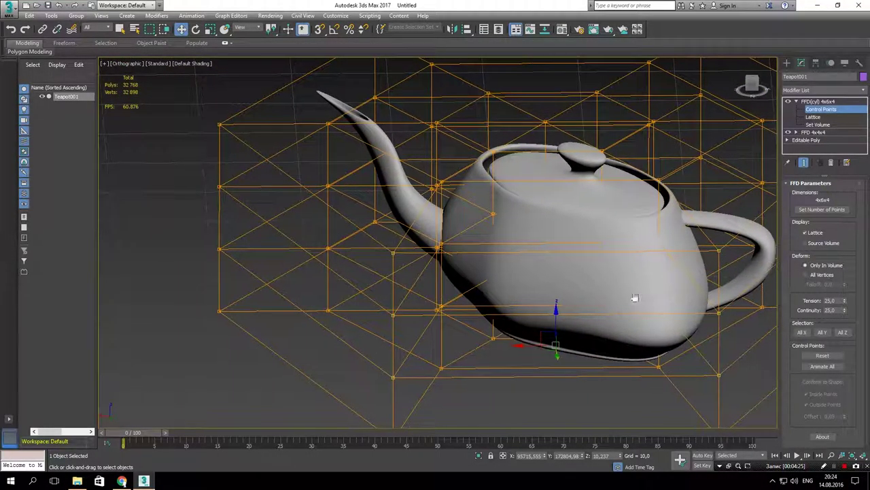